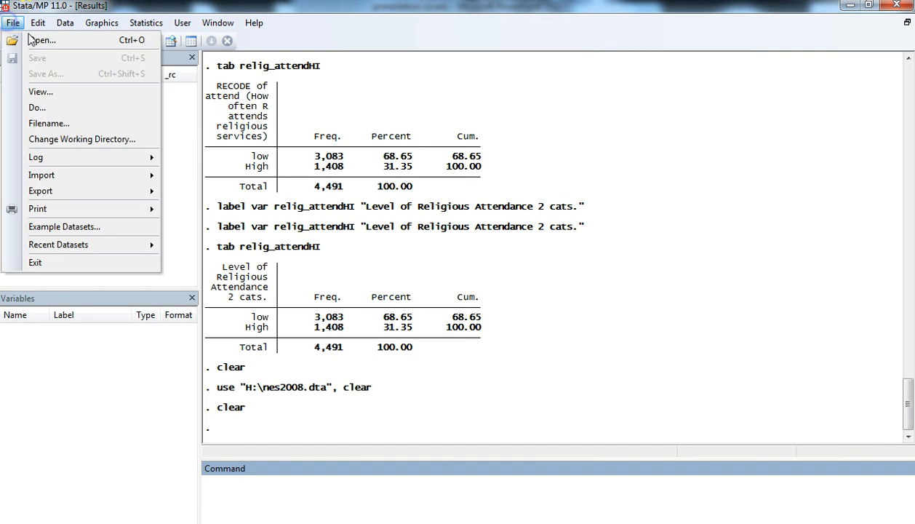
Open the dataset gss2006.dta from Removable Disk (H:).
click(22, 40)
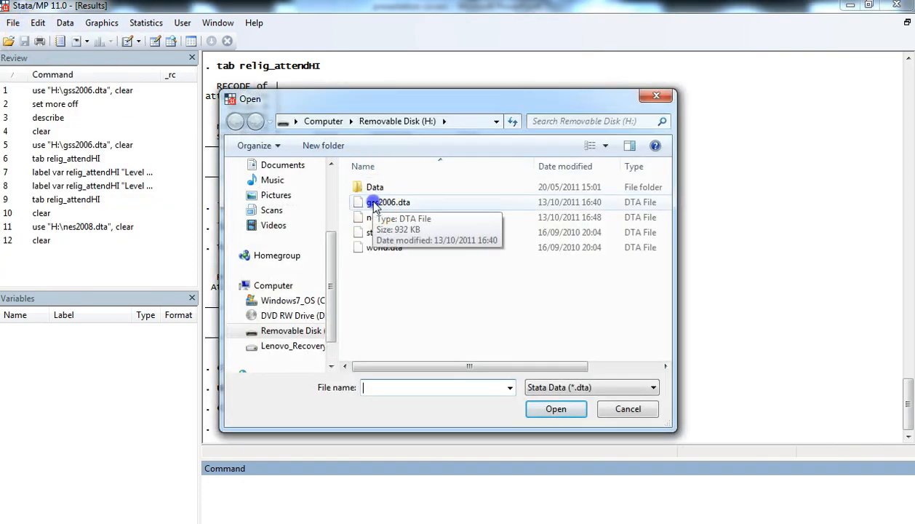
click(385, 202)
click(554, 407)
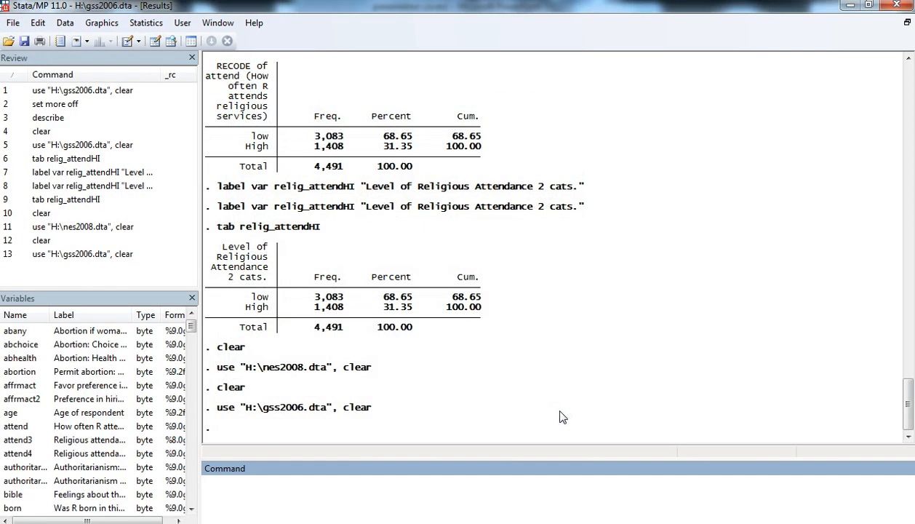
Cross-tabulate grass by polview3 with column percentages by running tab grass polview3, col.
text(tab grass polview)
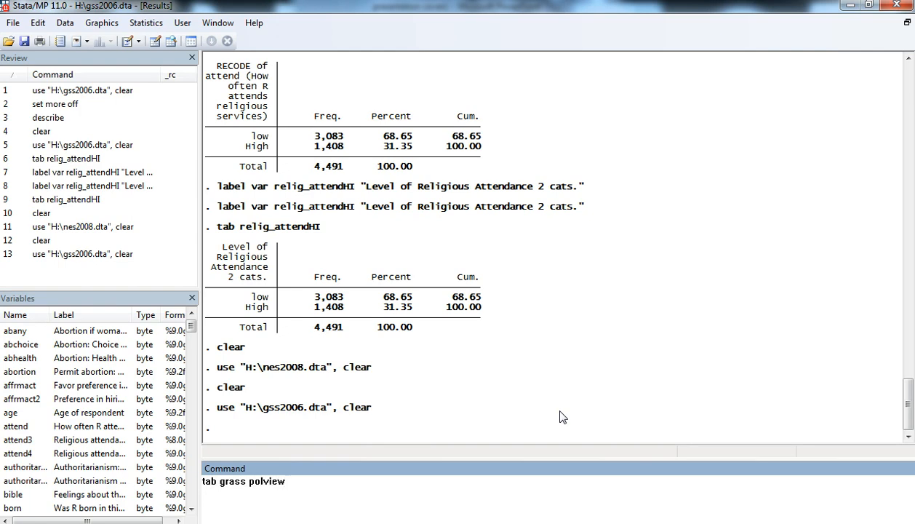
text(3, col)
key(Return)
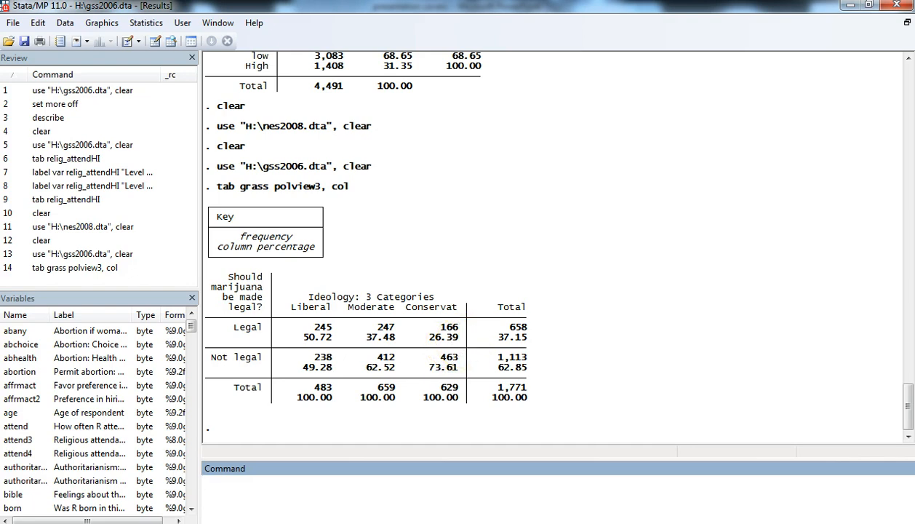
Display the frequency table of the control variable by running tab kids.
click(321, 499)
text(tab kids)
key(Return)
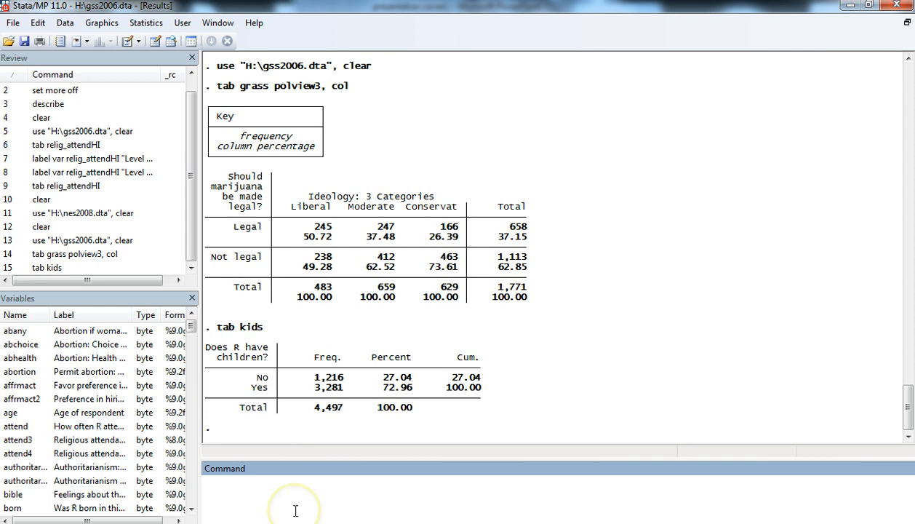
Run bysort kids: tab grass polview3, col nokey and view the separate cross-tabulations for respondents without and with children.
text(bysort k)
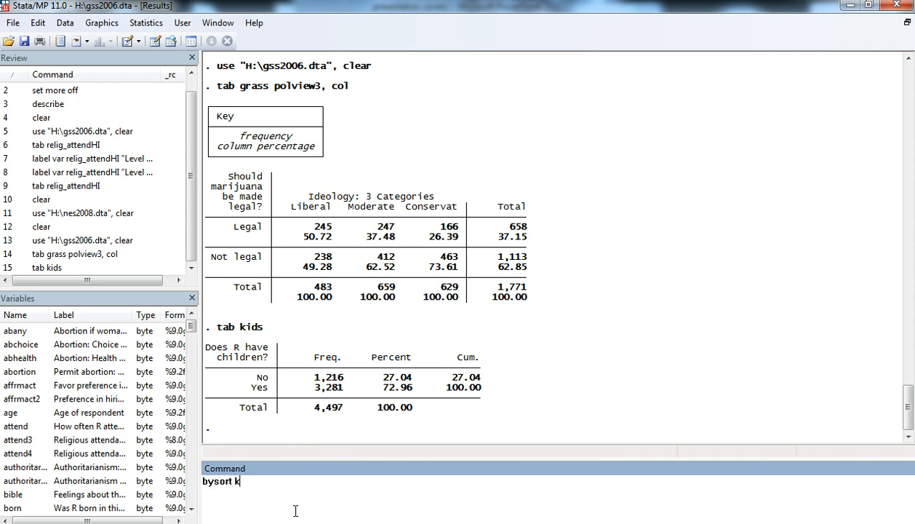
text(ids: tab grass polview)
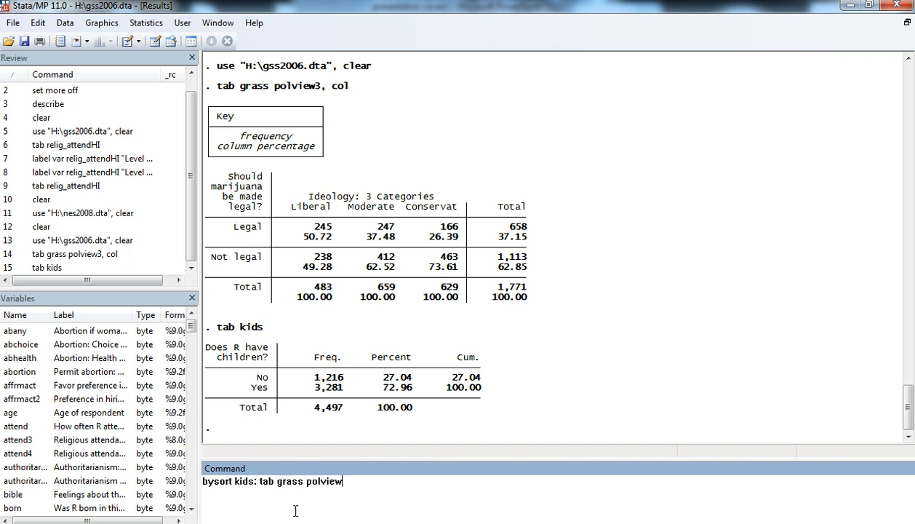
text(3, col nokey)
key(Return)
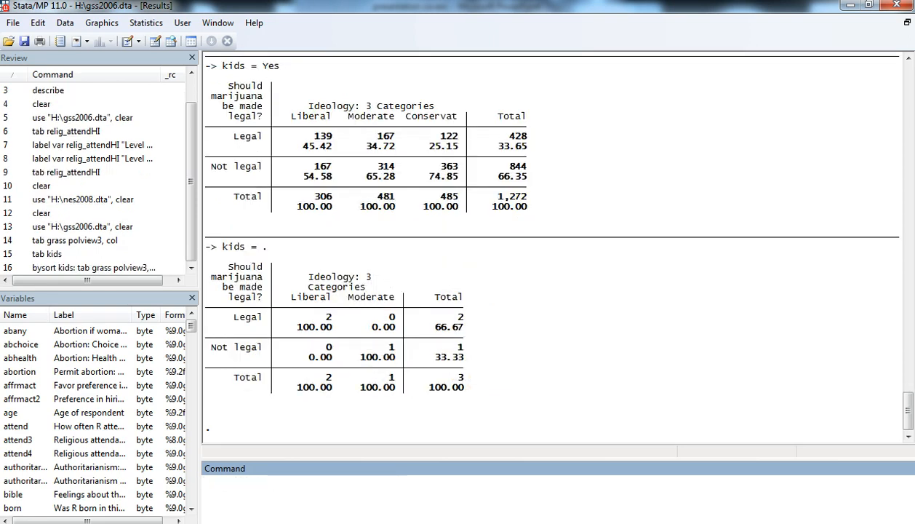
click(908, 59)
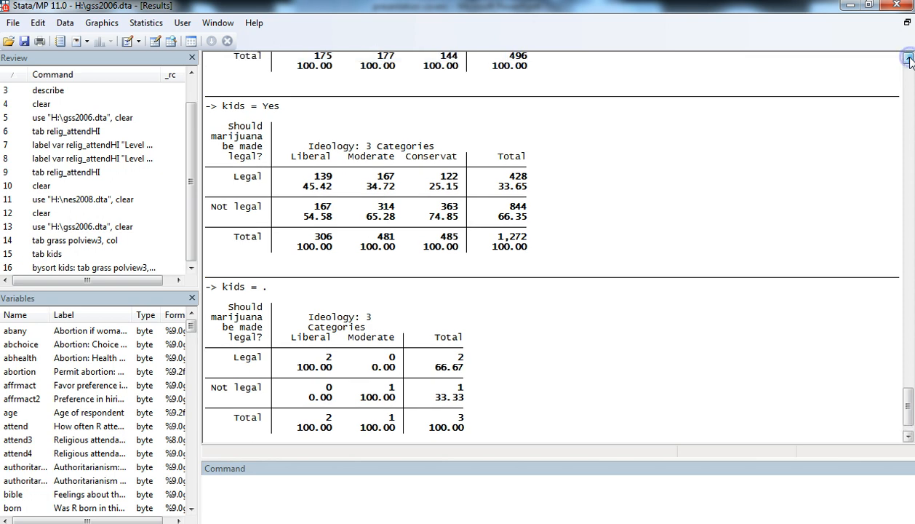
drag(909, 59, 909, 59)
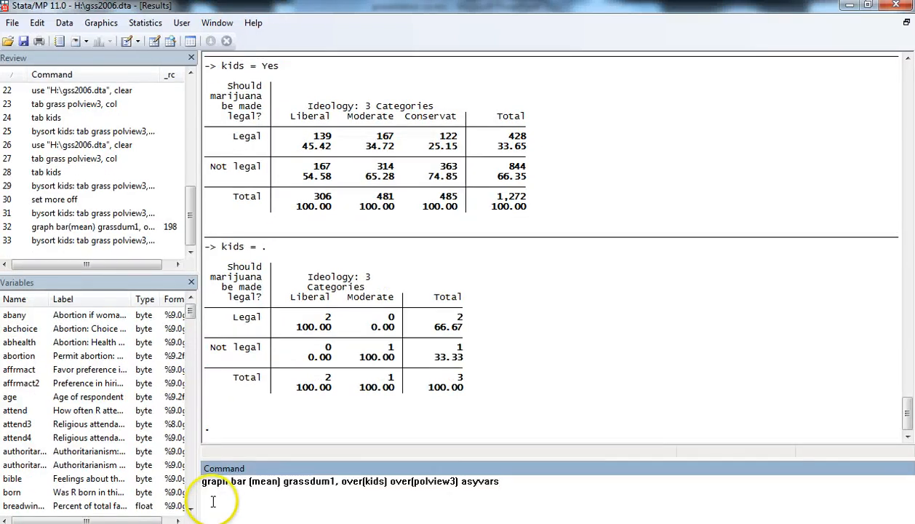
Plot the clustered bar chart by running graph bar (mean) grassdum1, over(kids) over(polview3) asyvars.
click(208, 486)
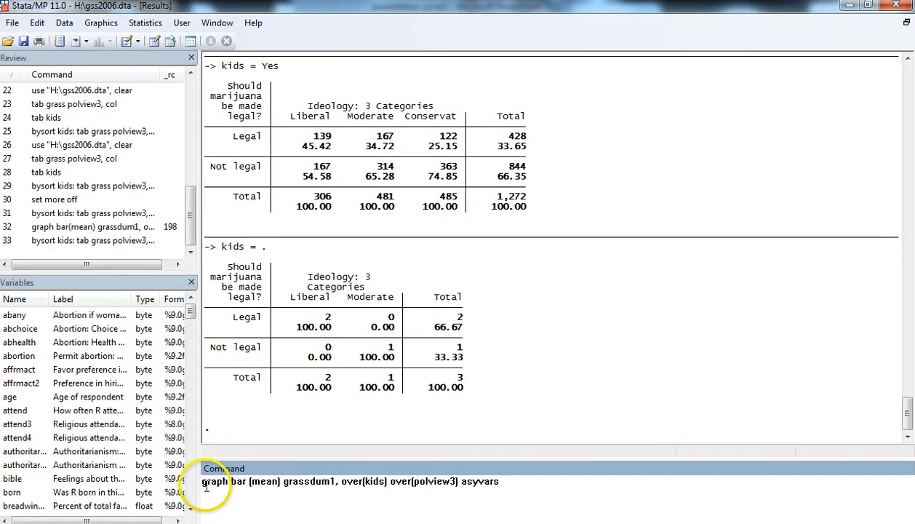
drag(206, 486, 503, 492)
click(342, 481)
click(504, 489)
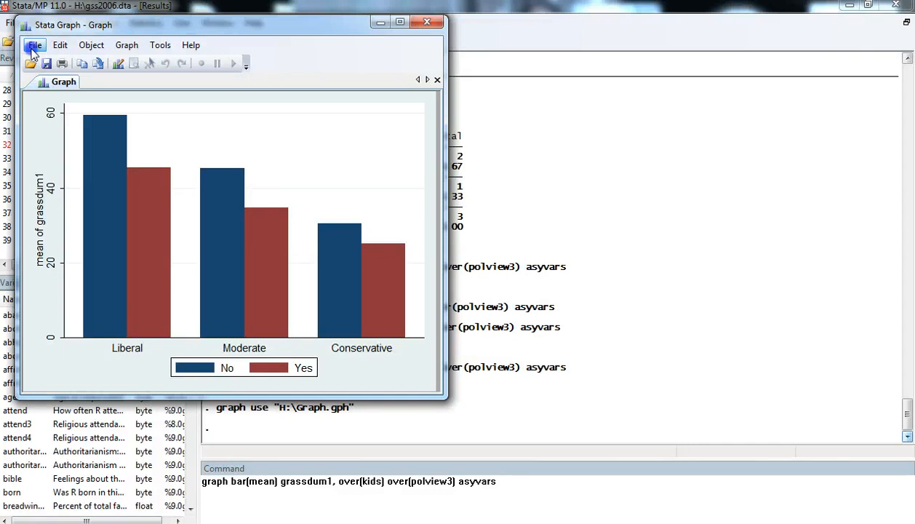
Open the saved graph file Graph.gph from Removable Disk (H:) and maximize its window.
click(35, 45)
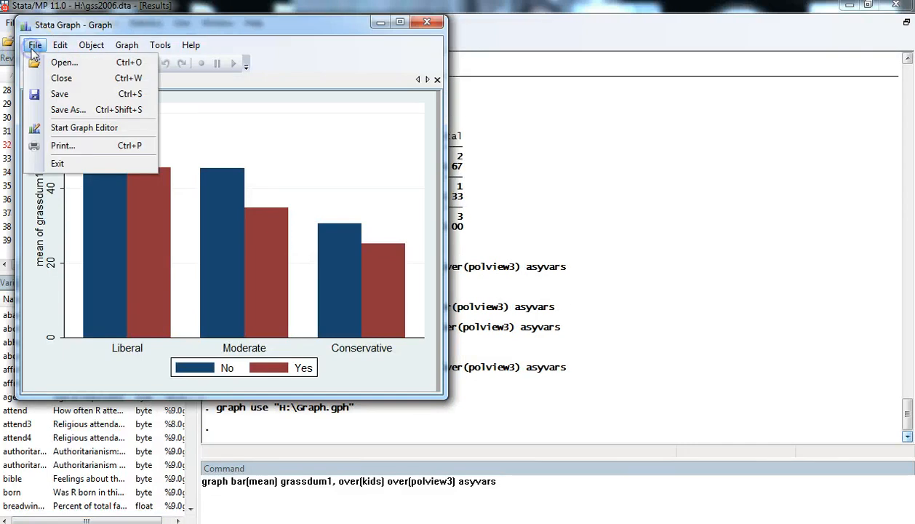
click(59, 63)
click(161, 139)
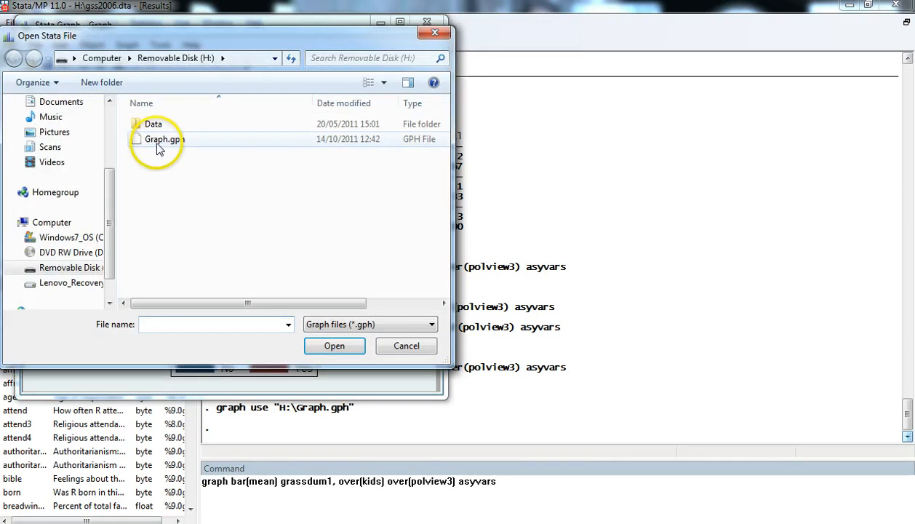
click(336, 346)
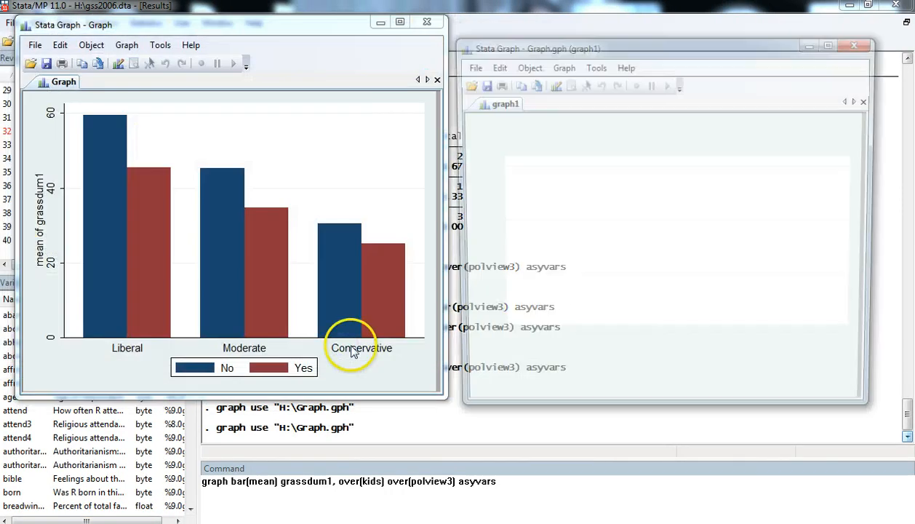
click(834, 44)
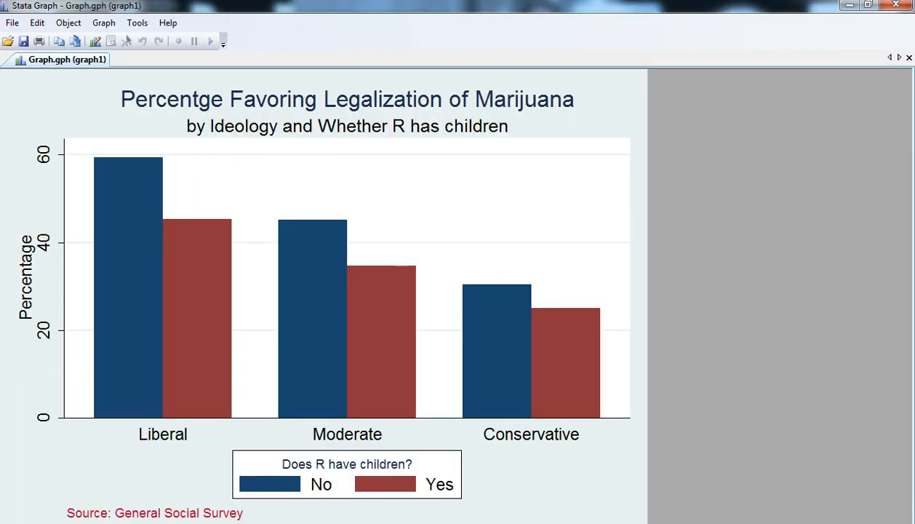
Return from the graph to the main Stata window and remove the current dataset from memory with clear.
key(alt+Tab)
click(216, 485)
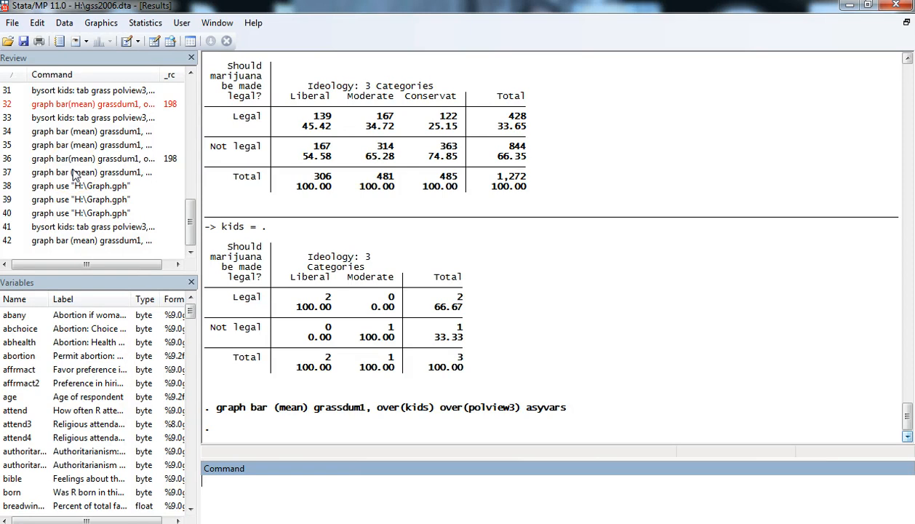
text(clear)
key(Return)
Open the dataset nes2008.dta from Removable Disk (H:).
click(11, 23)
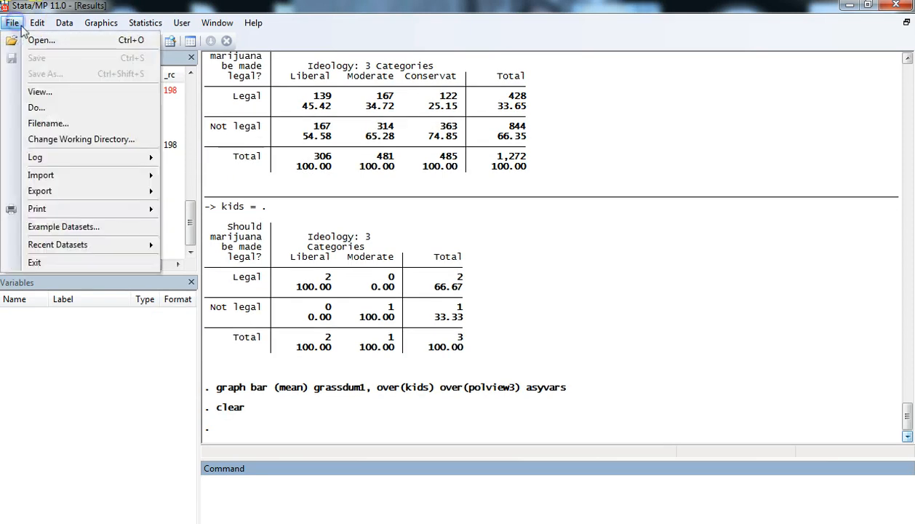
click(21, 66)
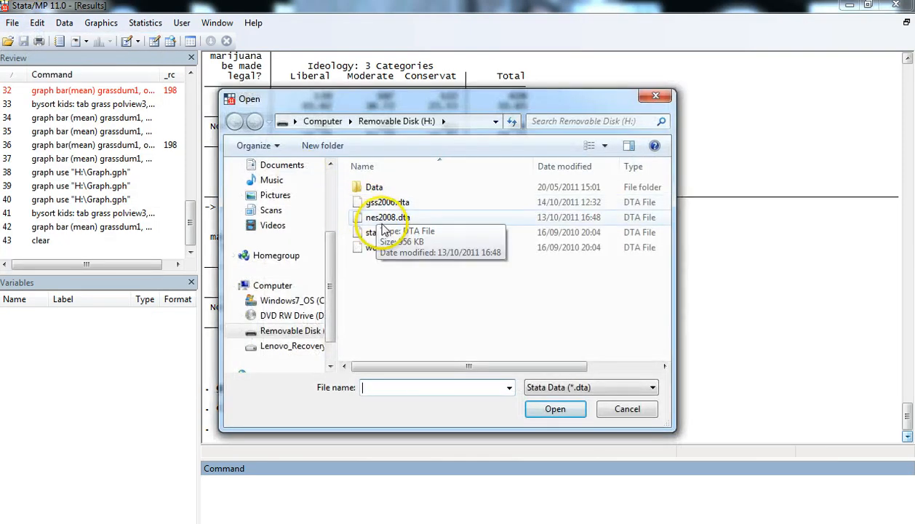
click(380, 218)
click(559, 411)
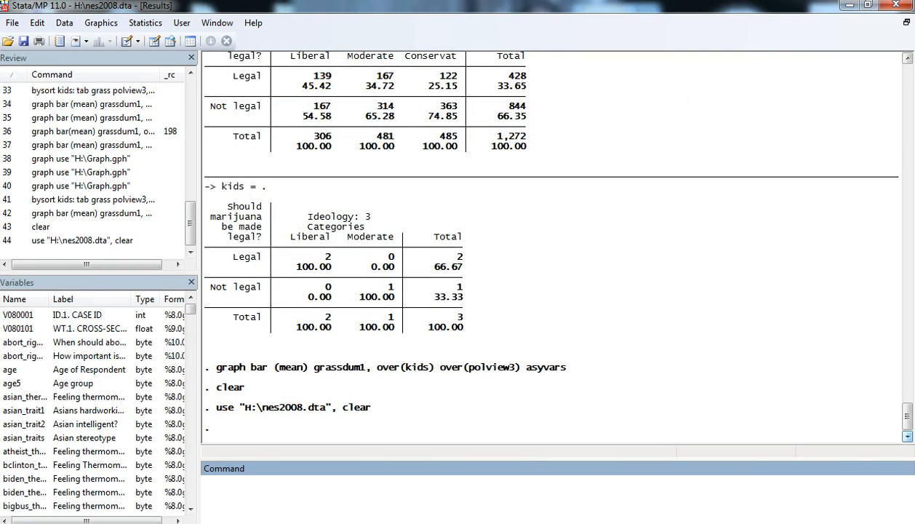
Display the frequency table of marital status by running tab married.
click(316, 492)
text(tab married)
key(Return)
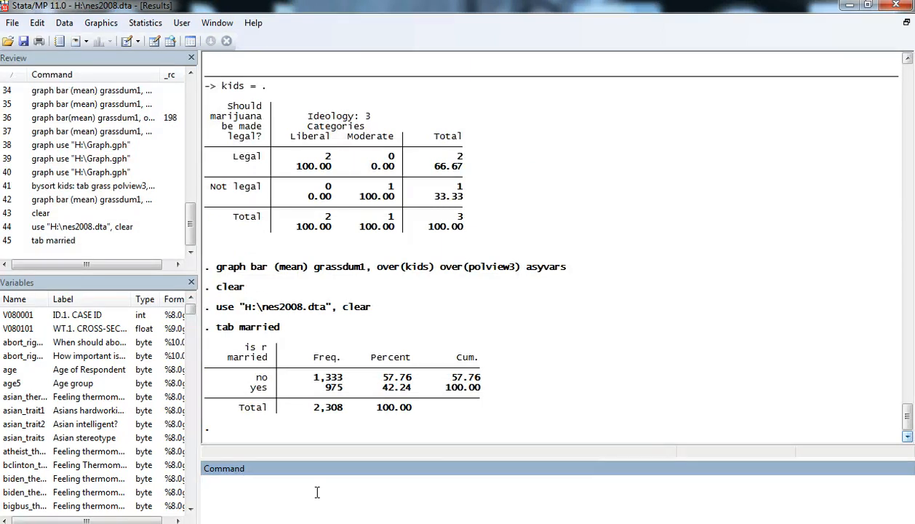
Enter the command recode relig_attend3 (1=1 "High") (2/3=0 "Low"), gen (relig_attendHI) without running it.
text(recode relig_attend3 (1=1 "High") (2/3=0 "Low"), gen (relig_attendHI))
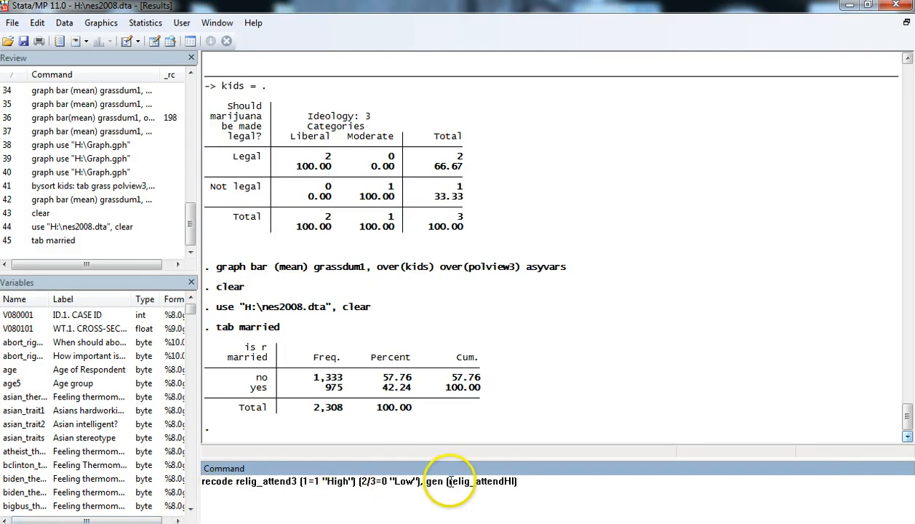
drag(448, 481, 514, 482)
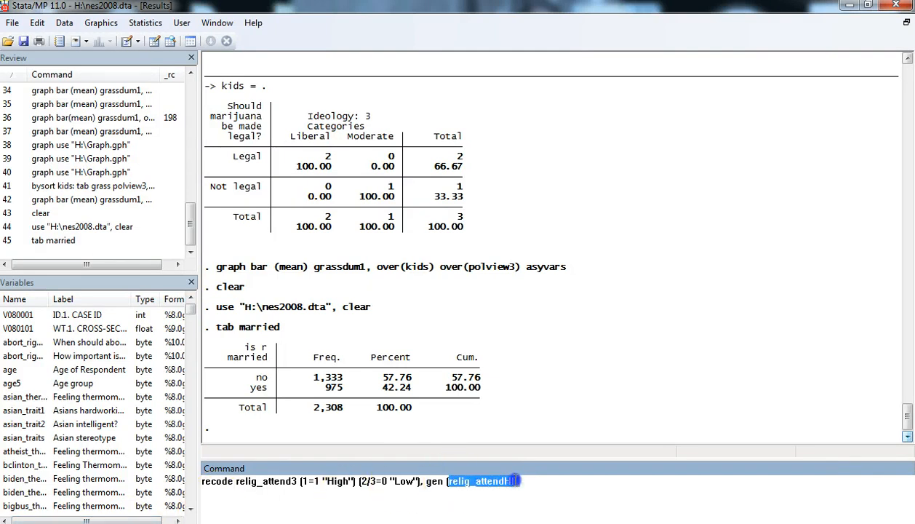
click(475, 482)
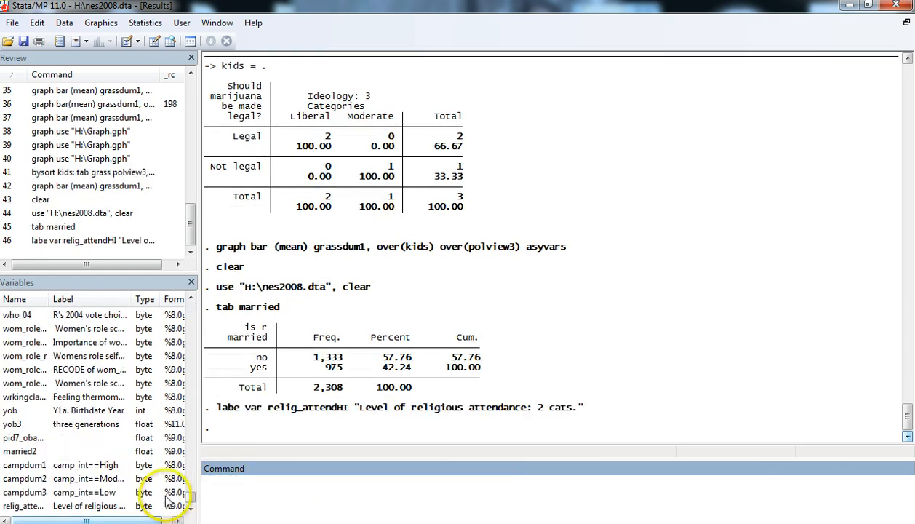
Display the frequency table of the two-category religious attendance variable by running tab relig_attendHI.
click(84, 513)
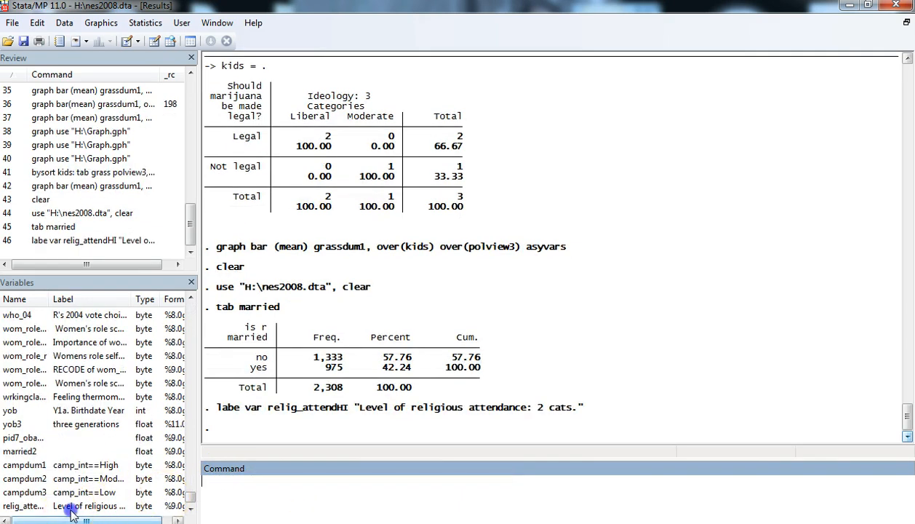
click(68, 503)
click(206, 482)
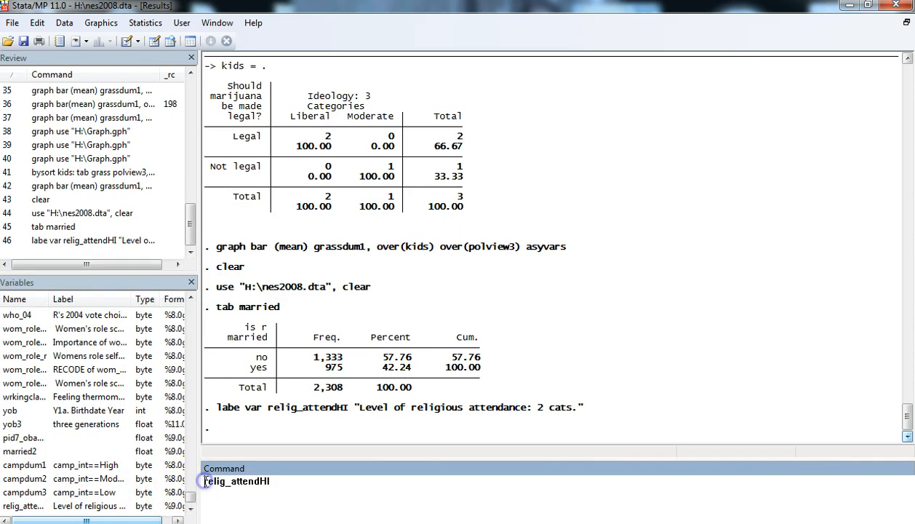
text(tab)
key(Return)
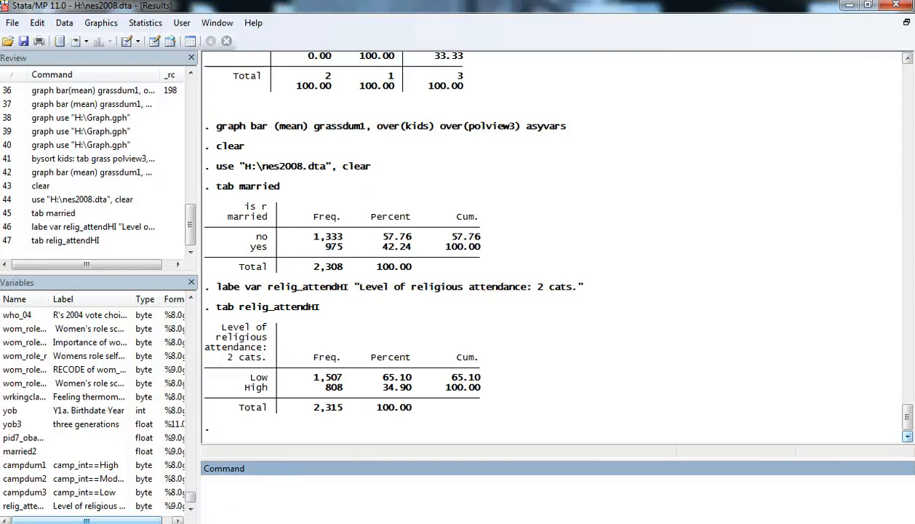
Run tab married relig_attendHI [aw=w], sum(mccain_therm) nost to compare weighted mean McCain ratings.
text(tab married relig_attendHI [aw=w], sum(mccain_therm) nost)
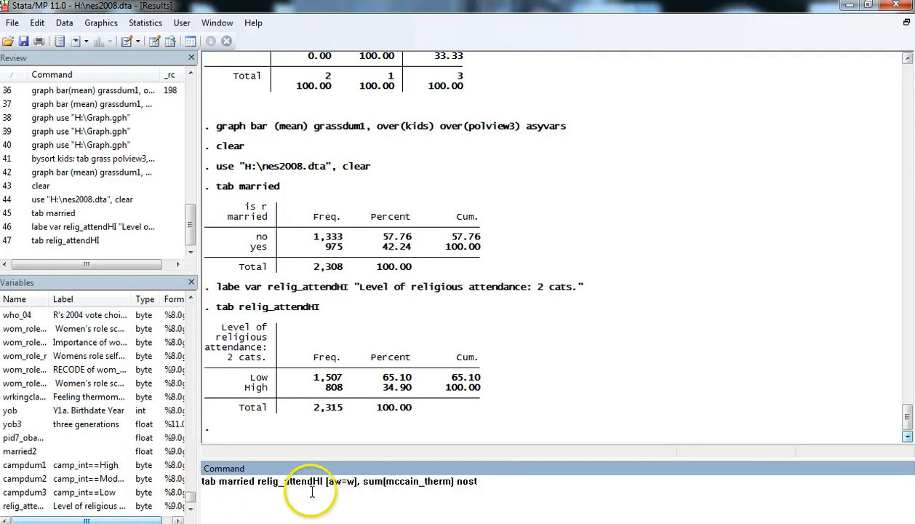
drag(219, 481, 256, 481)
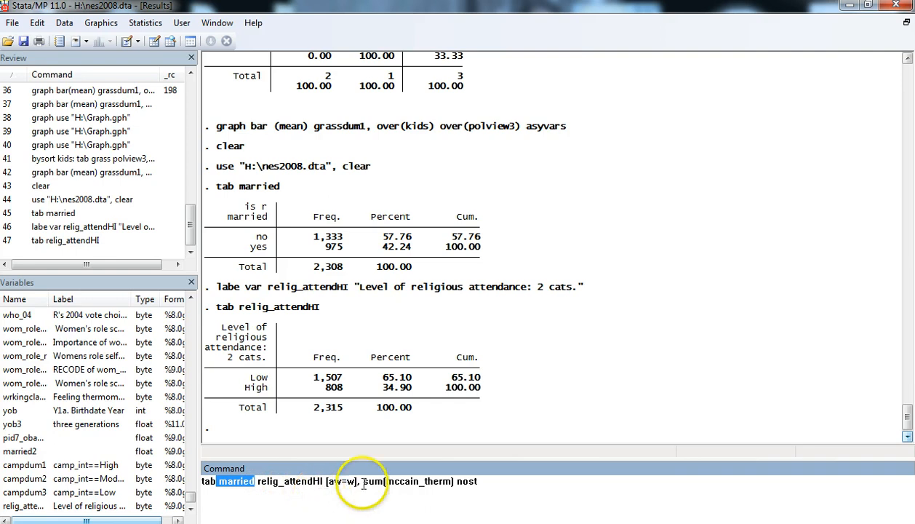
drag(384, 481, 451, 482)
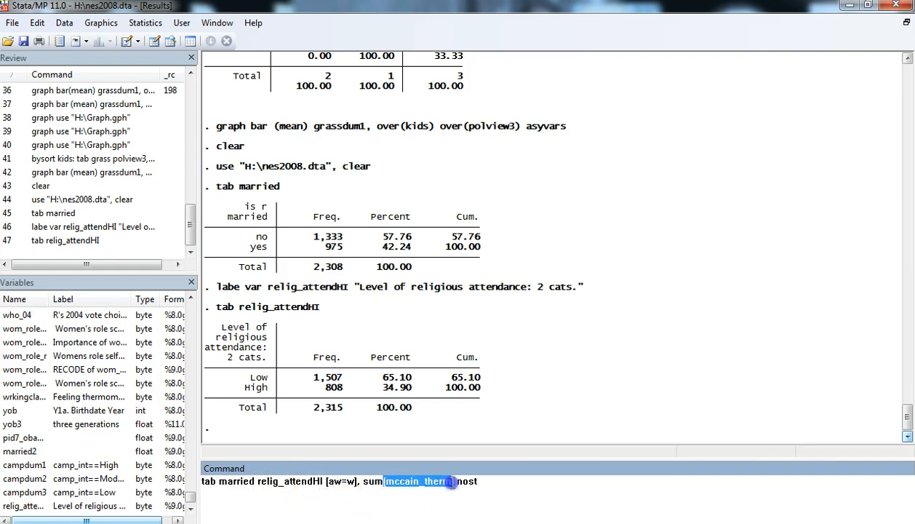
click(256, 482)
drag(259, 483, 324, 481)
click(476, 481)
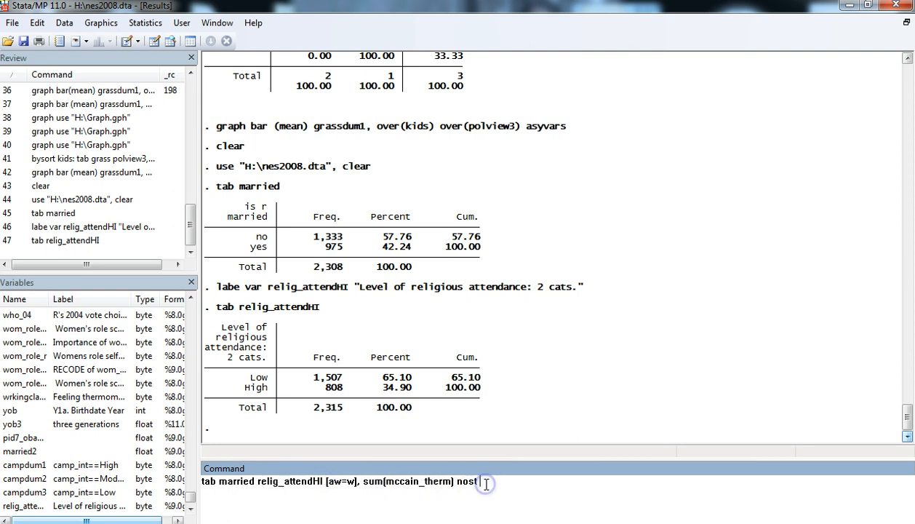
key(Return)
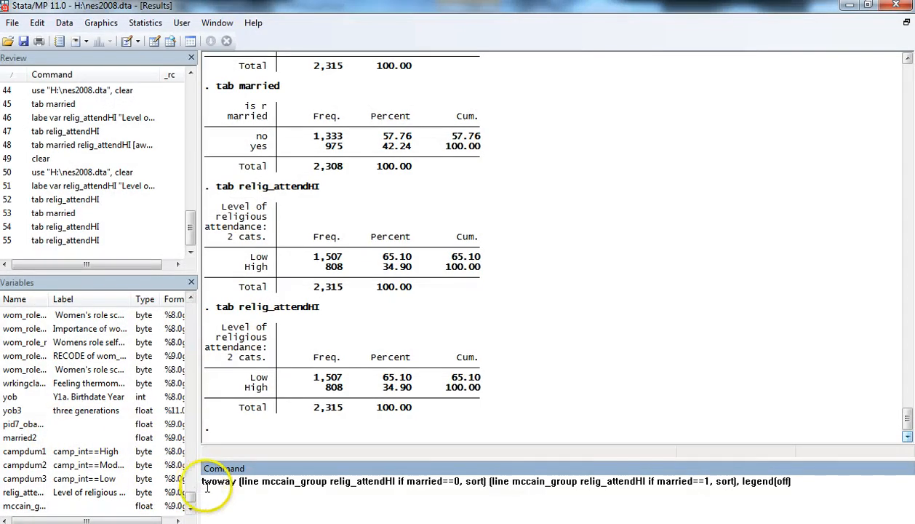
Run twoway (line mccain_group relig_attendHI if married==0, sort) (line mccain_group relig_attendHI if married==1, sort), legend(off).
drag(203, 482, 398, 482)
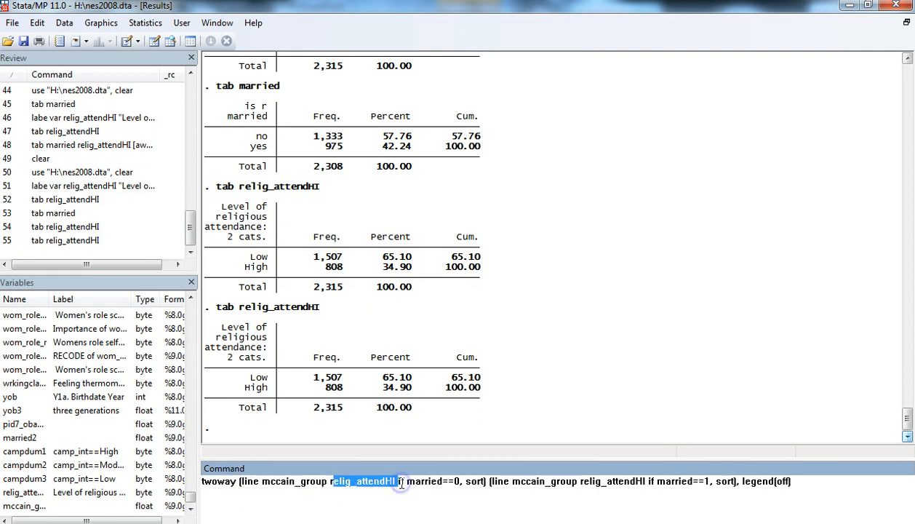
click(398, 481)
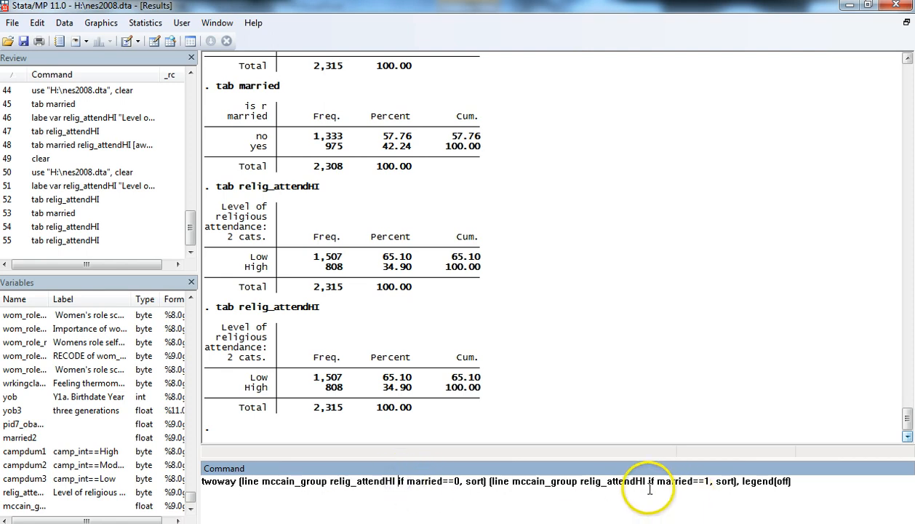
click(739, 482)
drag(739, 482, 793, 482)
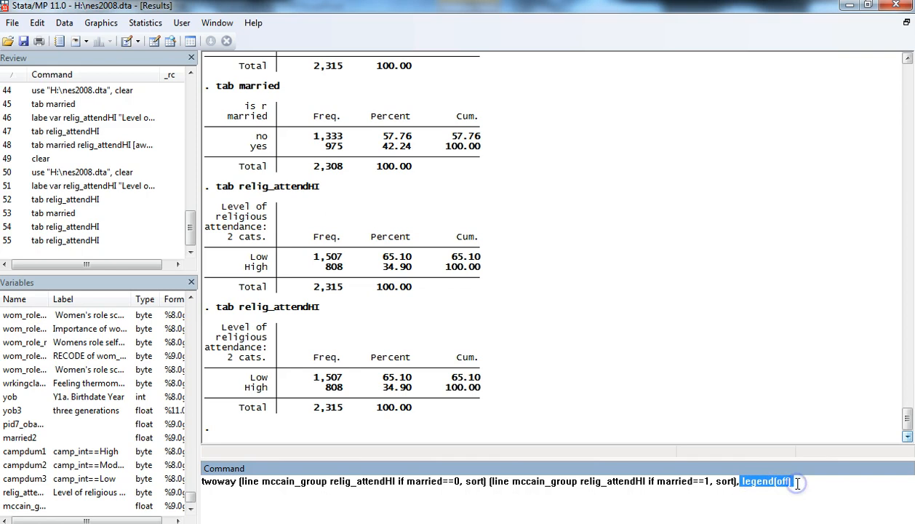
click(798, 482)
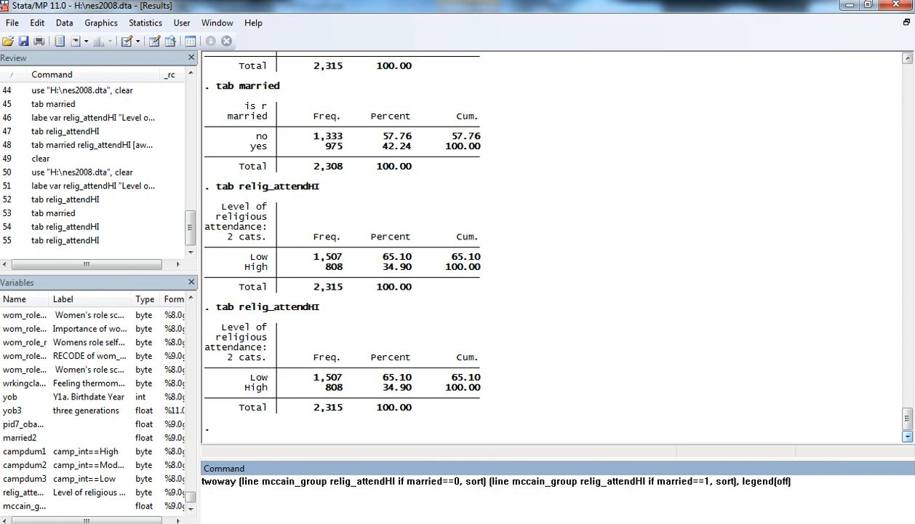
key(Return)
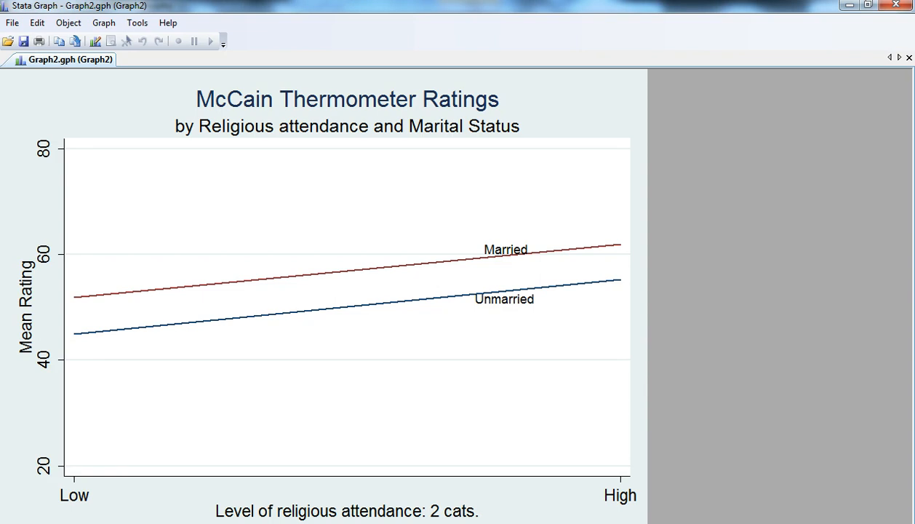
click(6, 454)
click(6, 457)
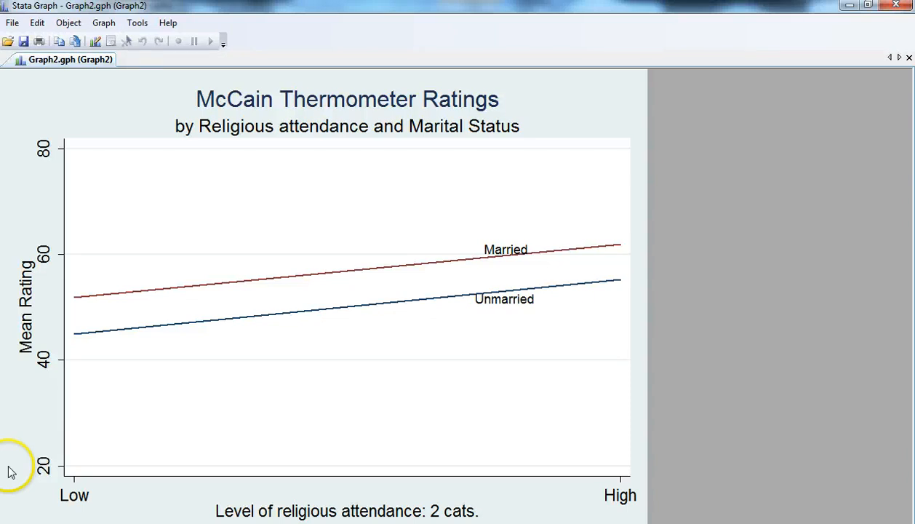